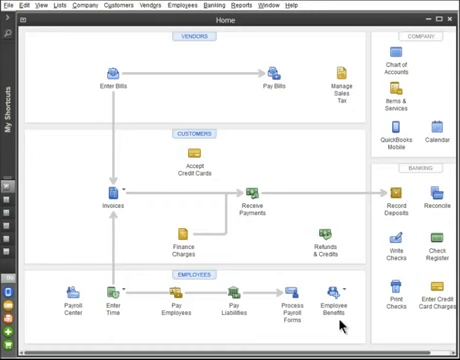
- Go from the Home page's Pay Employees into the Payroll Center overview
left_click(175, 300)
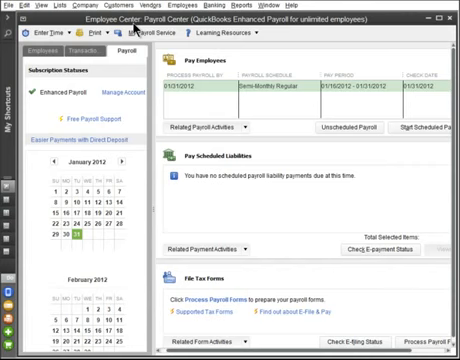
left_click(59, 58)
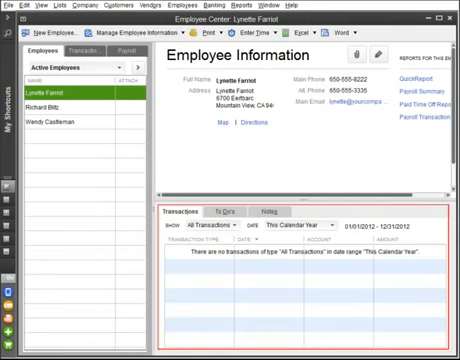
left_click(77, 55)
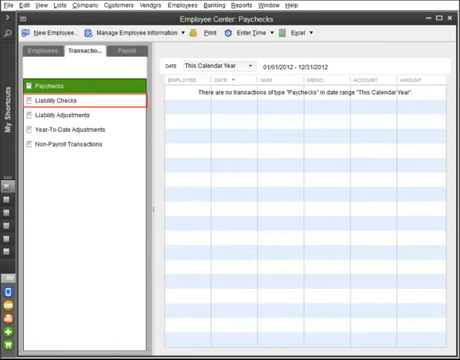
- Run the scheduled semi-monthly payroll for 01/16–01/31/2012, creating three paychecks
left_click(118, 54)
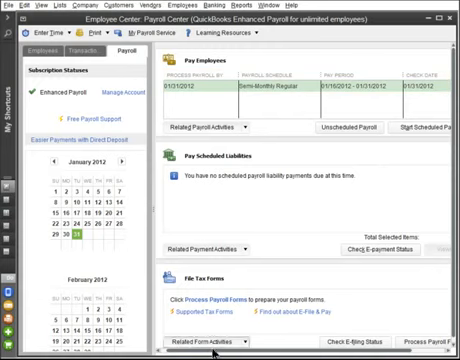
left_click_drag(213, 354, 246, 354)
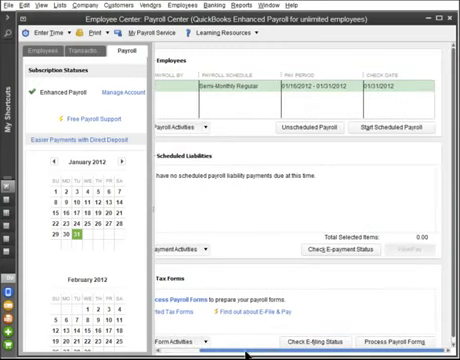
left_click(372, 128)
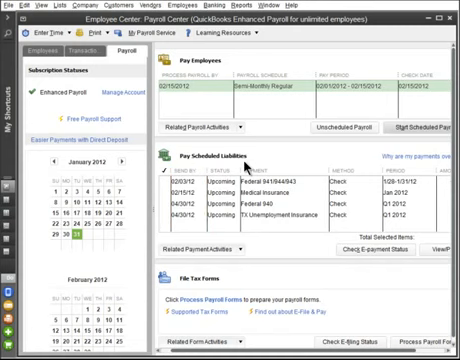
- Select the Federal 941/944/943 scheduled liability for payment
left_click(168, 182)
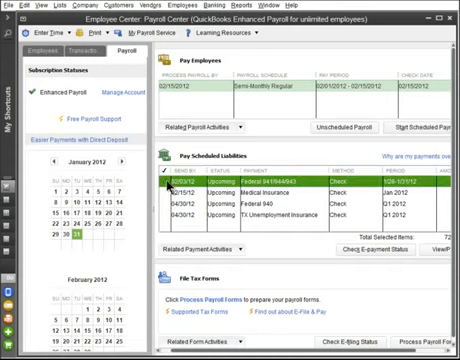
left_click_drag(262, 352, 291, 352)
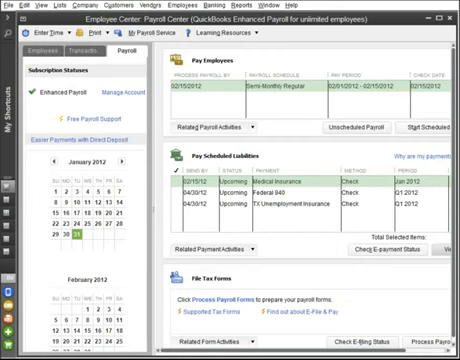
- Review the Learning Resources list of payroll help guides and IRS links
left_click(256, 33)
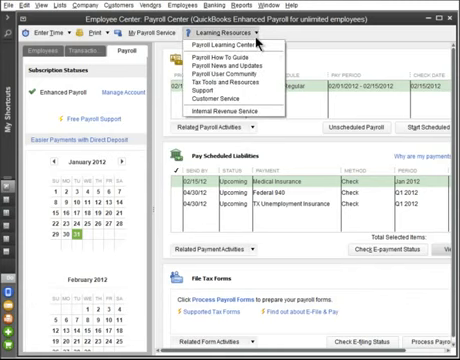